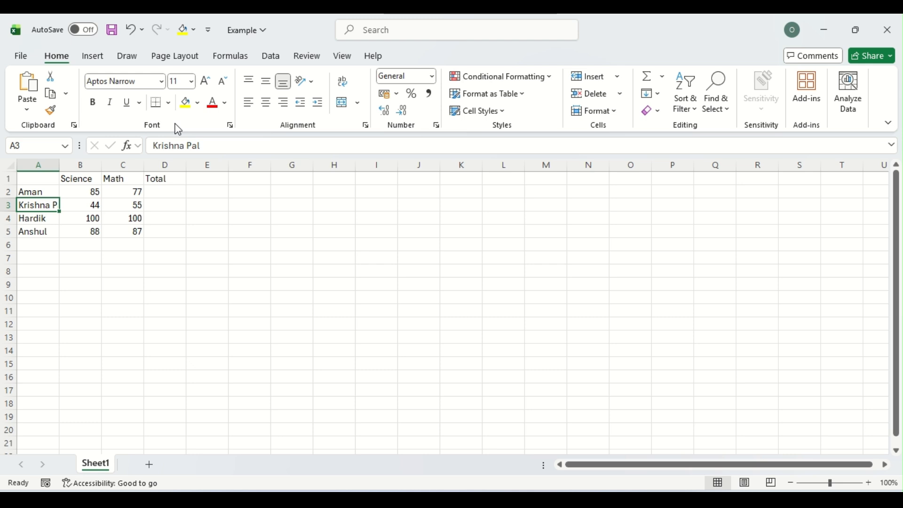
Step: Examine the file commands, the cell insertion and deletion options, and the available PivotTable sources
click(21, 56)
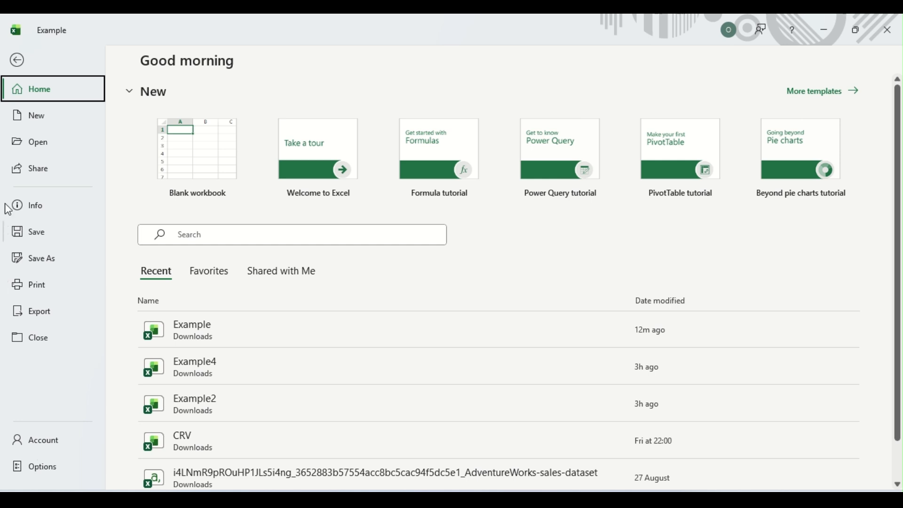
click(17, 62)
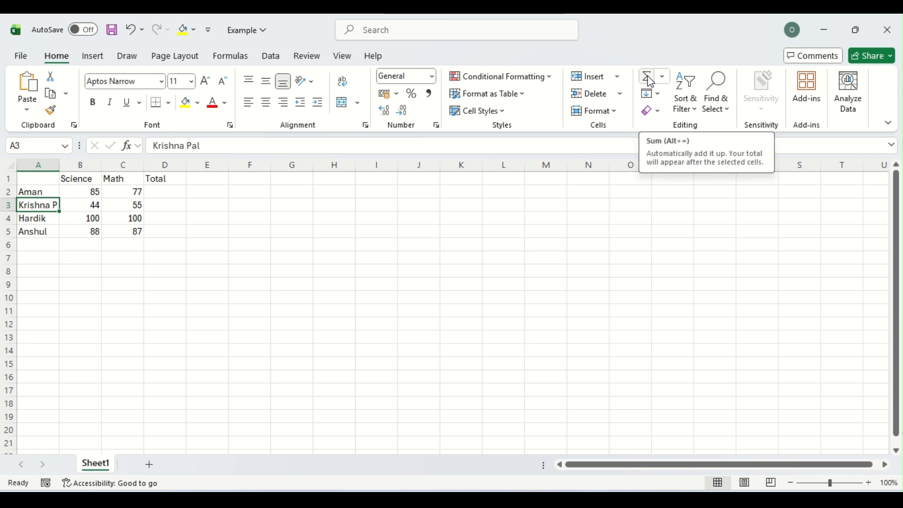
click(618, 77)
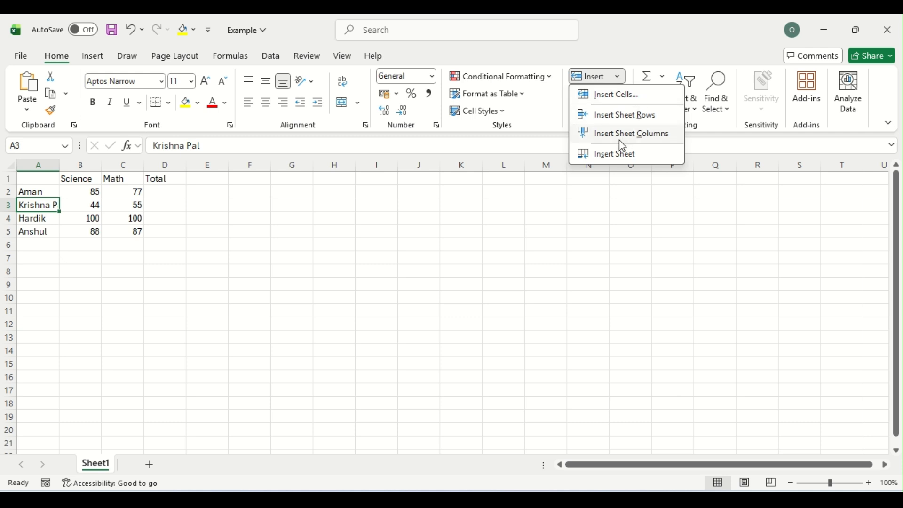
click(546, 127)
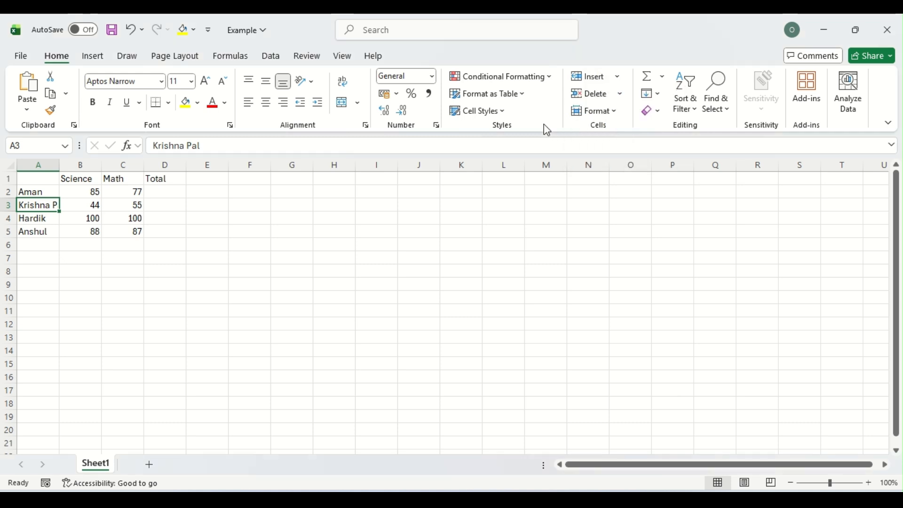
click(618, 98)
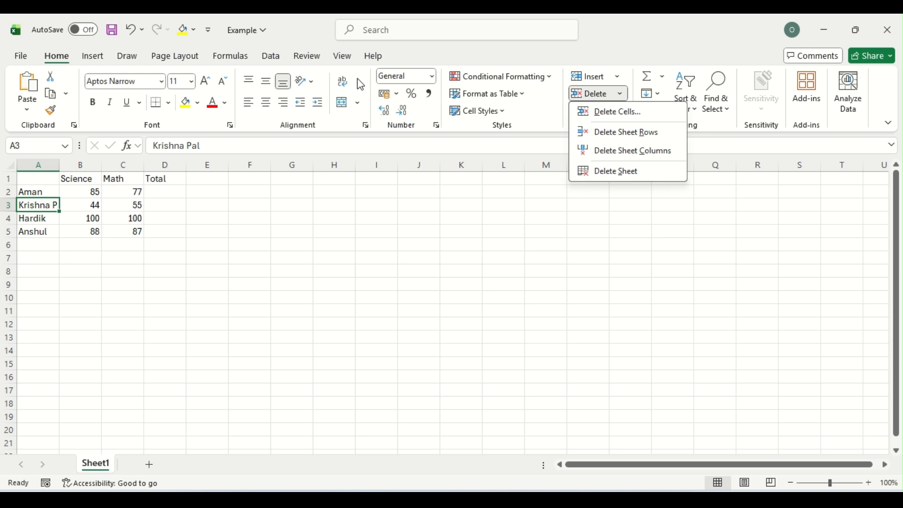
click(94, 57)
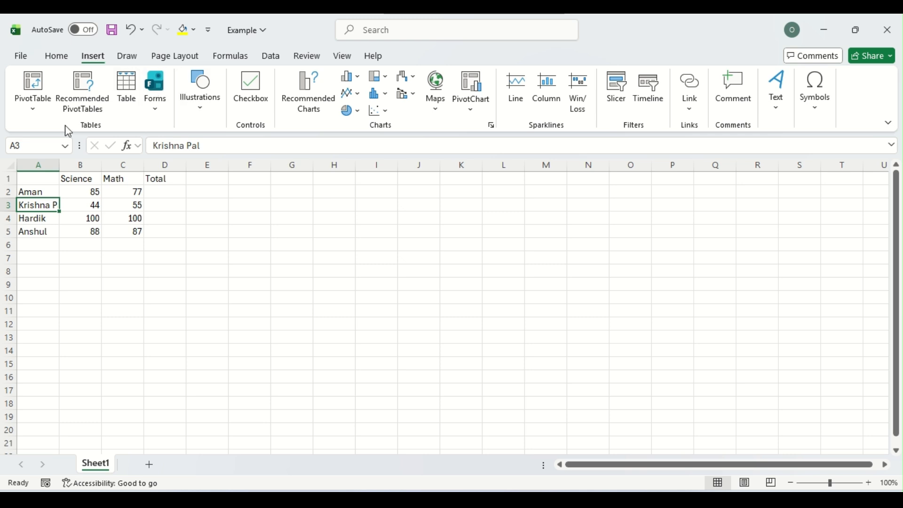
click(34, 117)
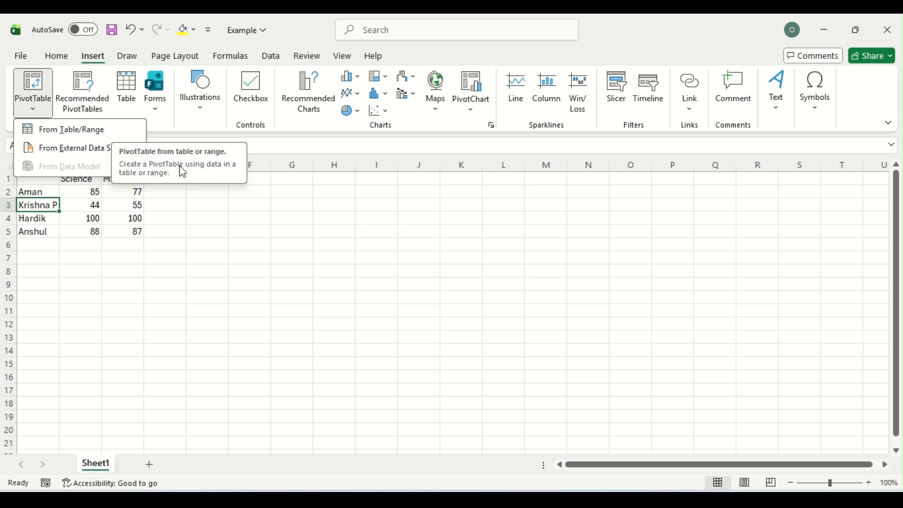
click(140, 198)
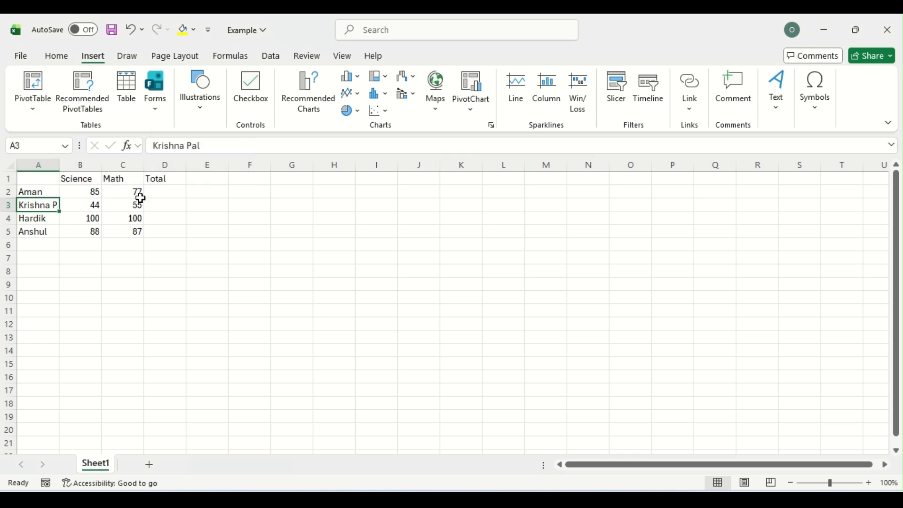
Step: Insert the recommended clustered column chart of the Science marks from range A1:B5
click(43, 180)
drag(55, 182, 91, 232)
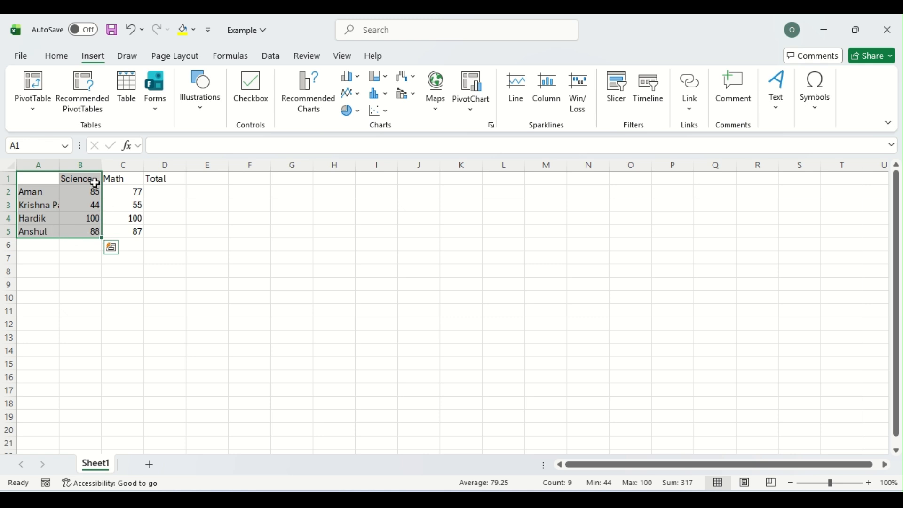
click(311, 115)
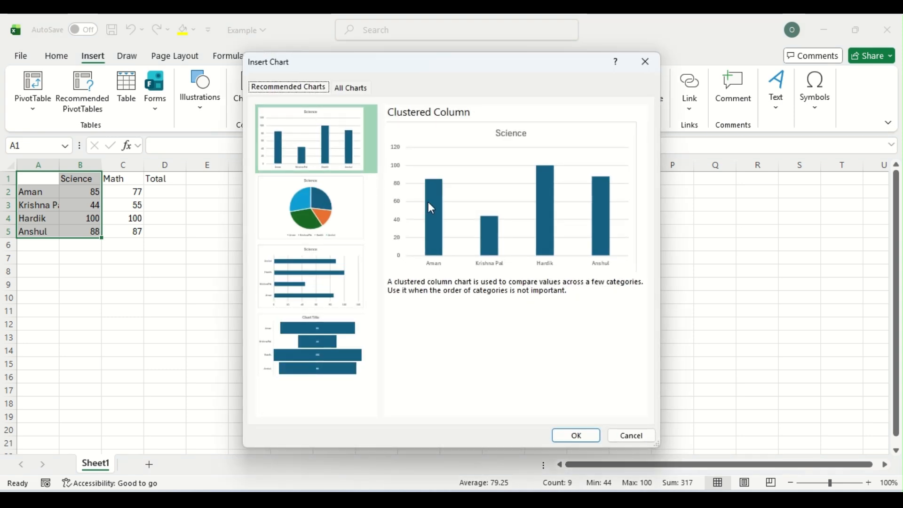
click(586, 433)
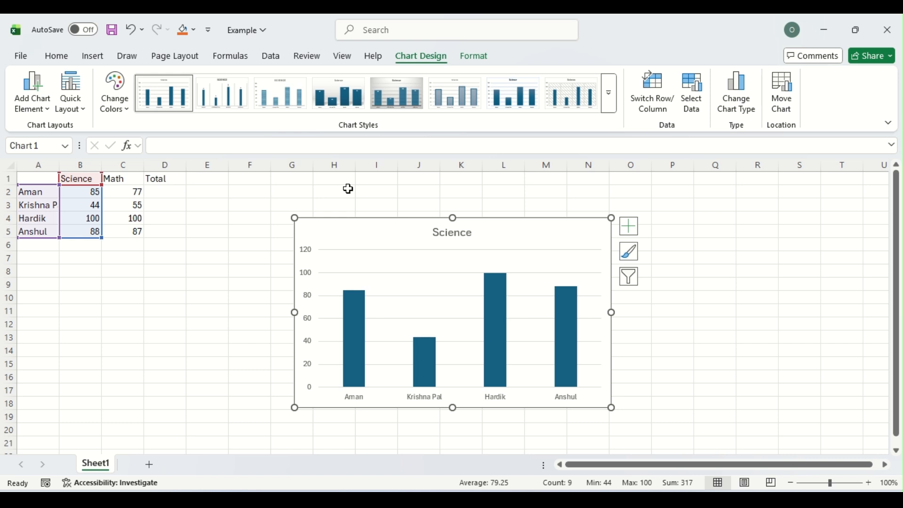
Step: Examine the drawing tools and the page setup choices for margins, orientation and paper size
click(129, 57)
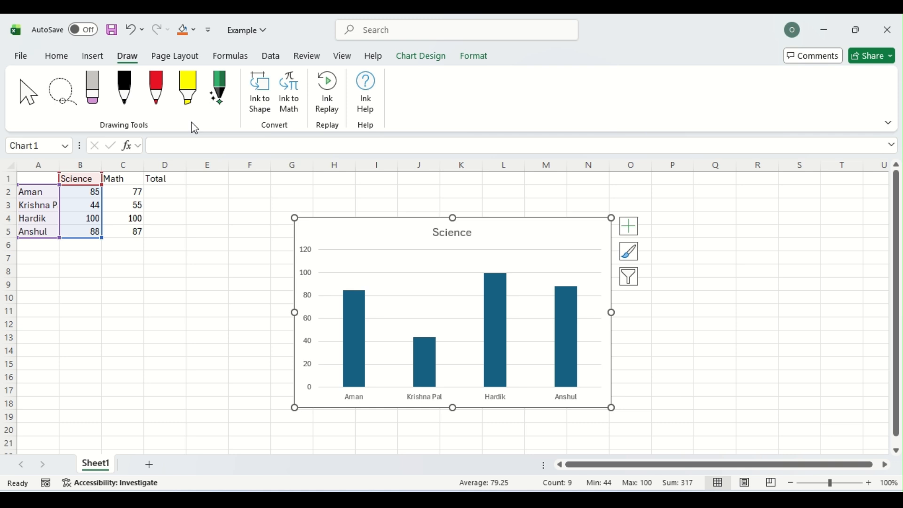
click(177, 57)
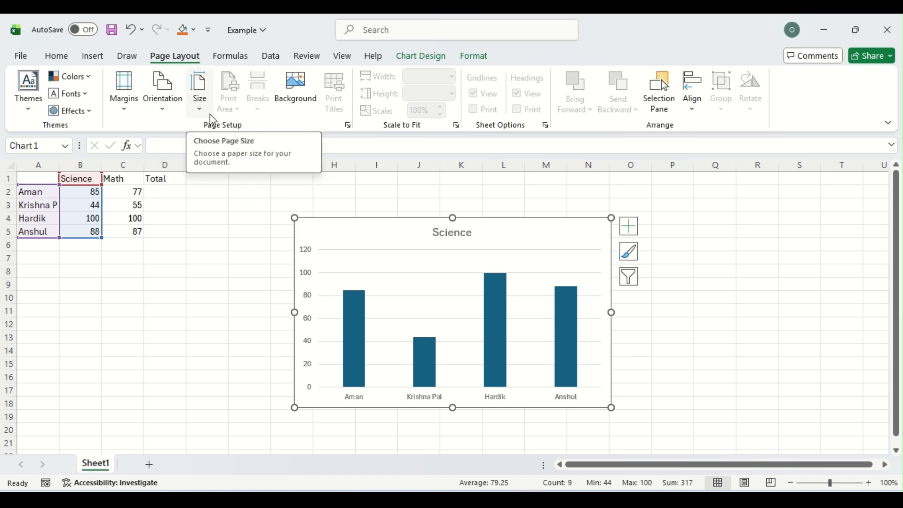
click(129, 109)
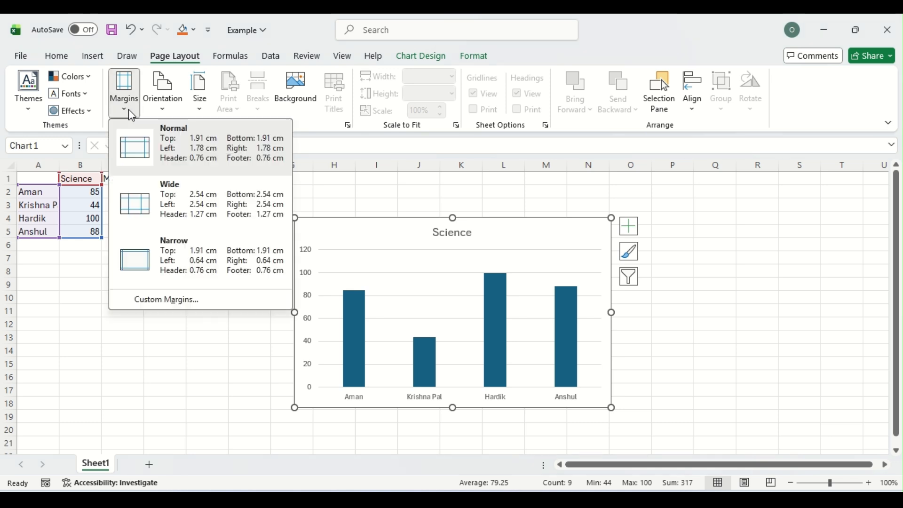
click(169, 114)
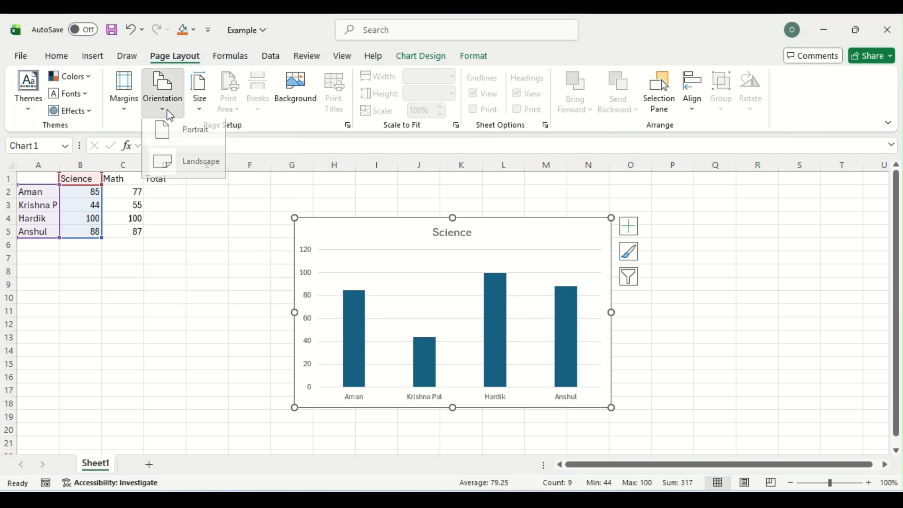
click(203, 115)
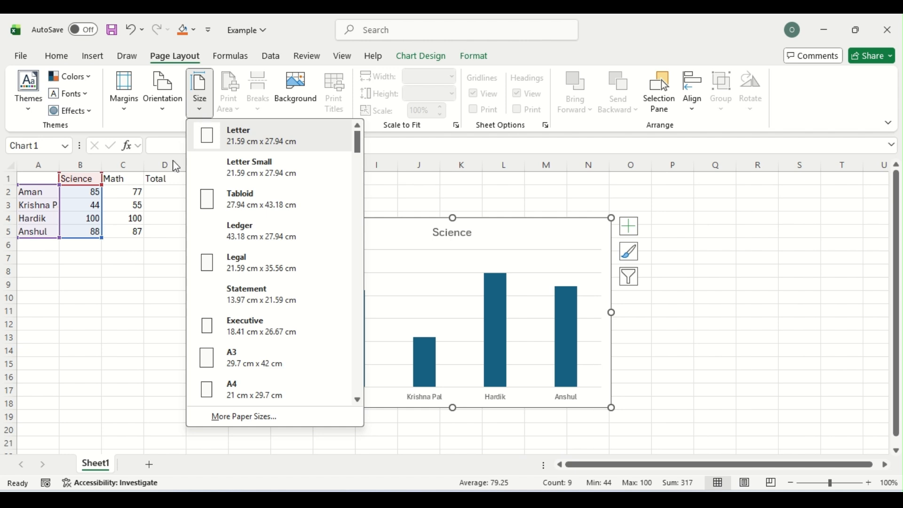
click(164, 224)
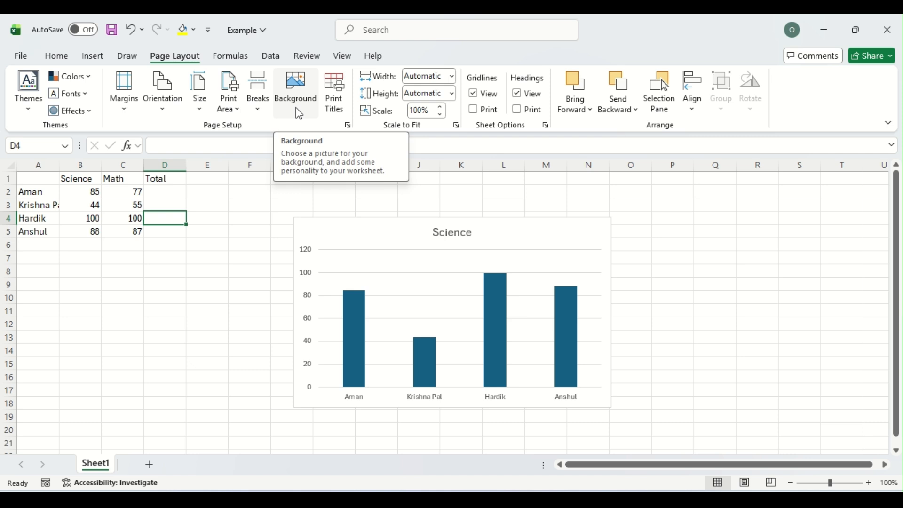
click(338, 234)
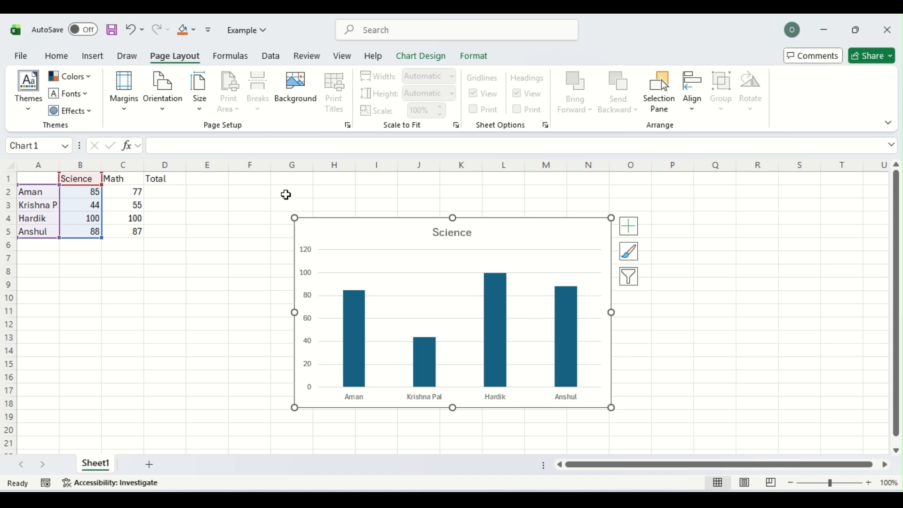
click(287, 195)
click(244, 204)
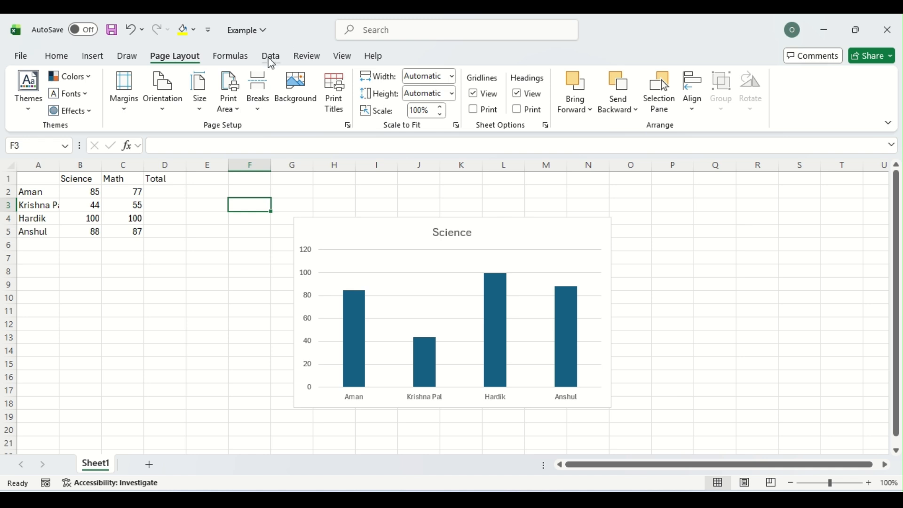
Step: Browse the function library's lists of financial, logical and text functions
click(240, 58)
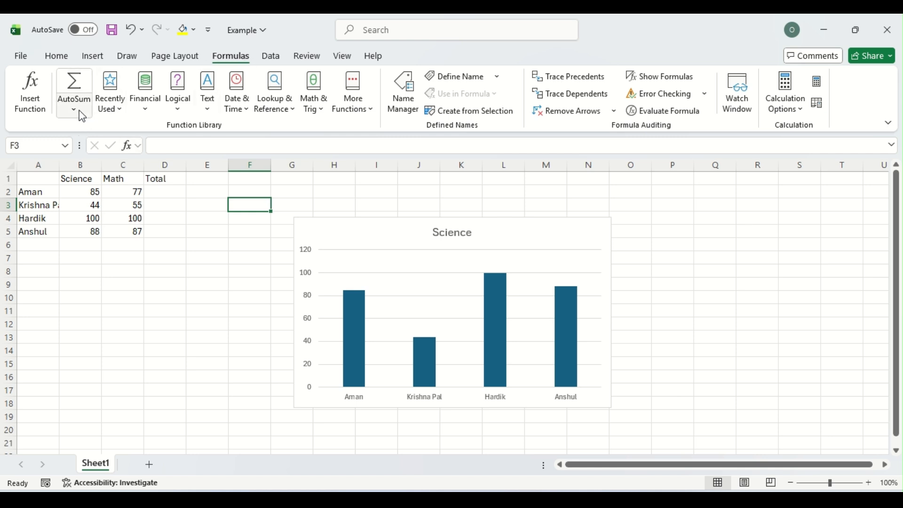
click(118, 111)
click(150, 115)
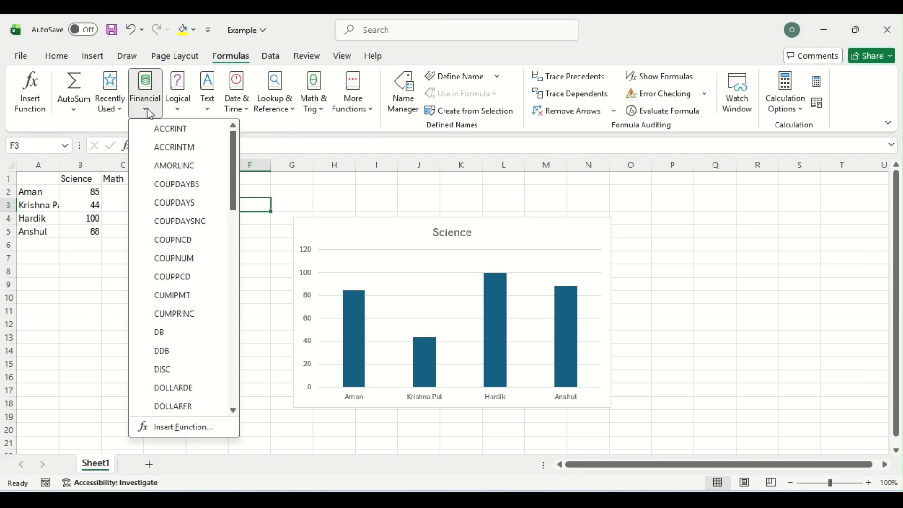
click(177, 114)
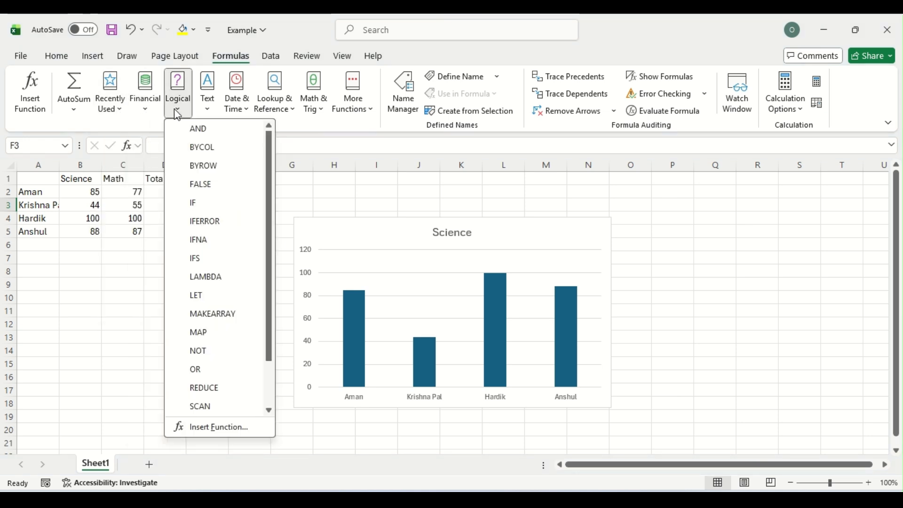
click(207, 113)
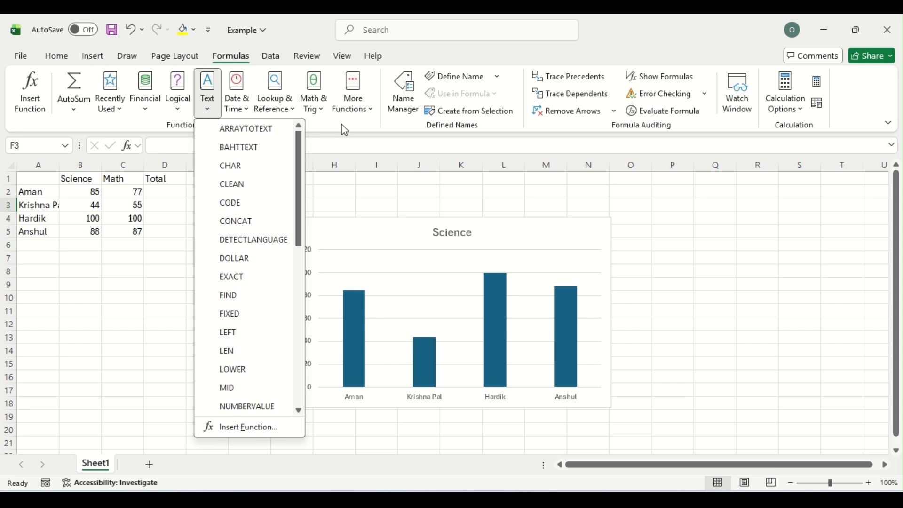
click(355, 141)
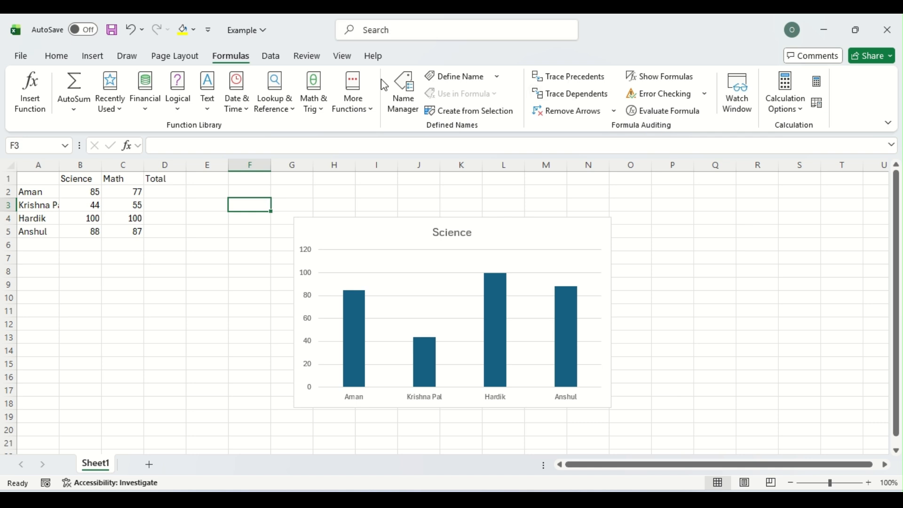
Step: Examine the data import sources, covering files, databases, online services, other sources and query combining
click(271, 57)
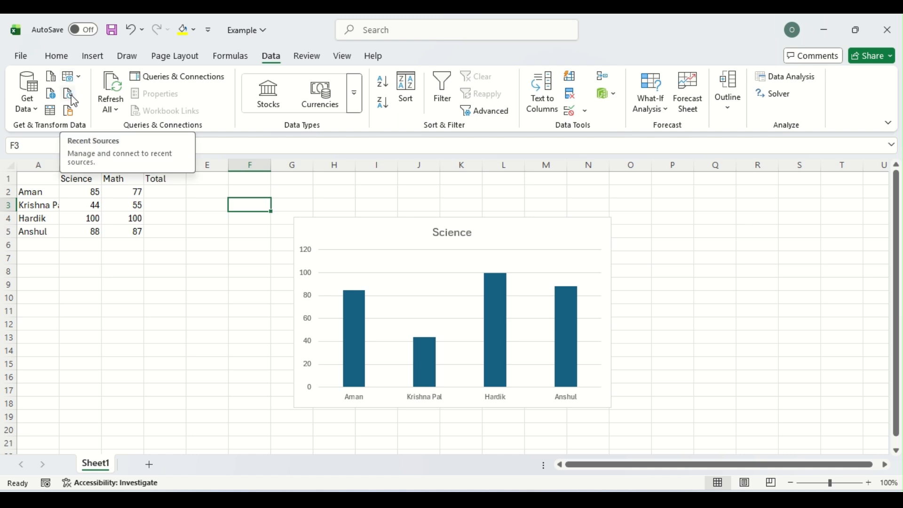
click(37, 115)
mouse_move(64, 137)
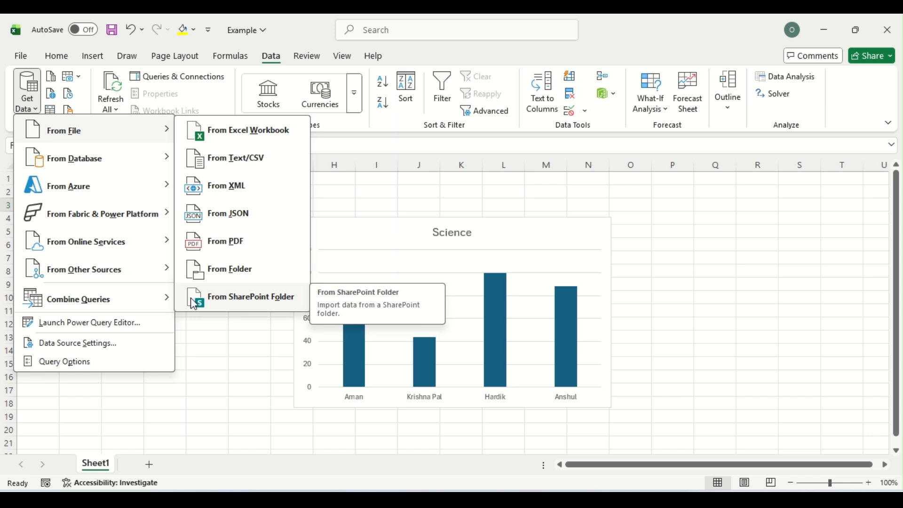
mouse_move(90, 254)
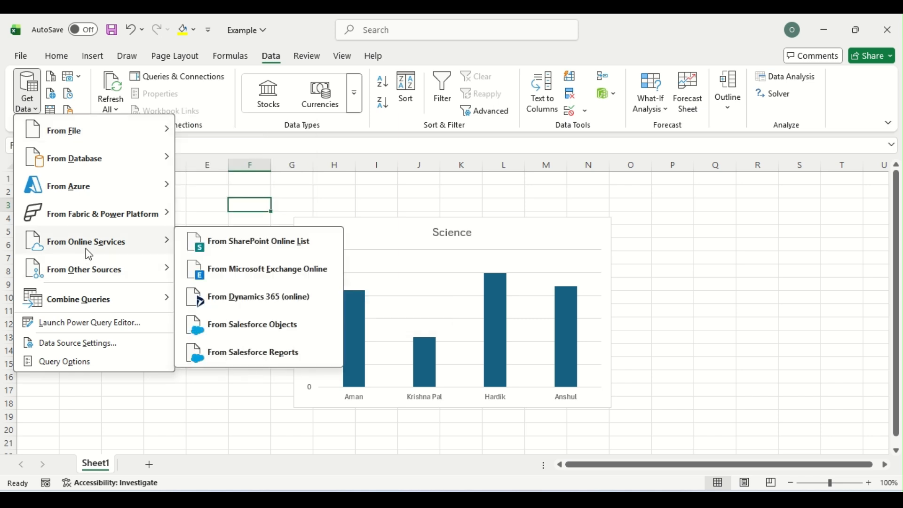
mouse_move(102, 273)
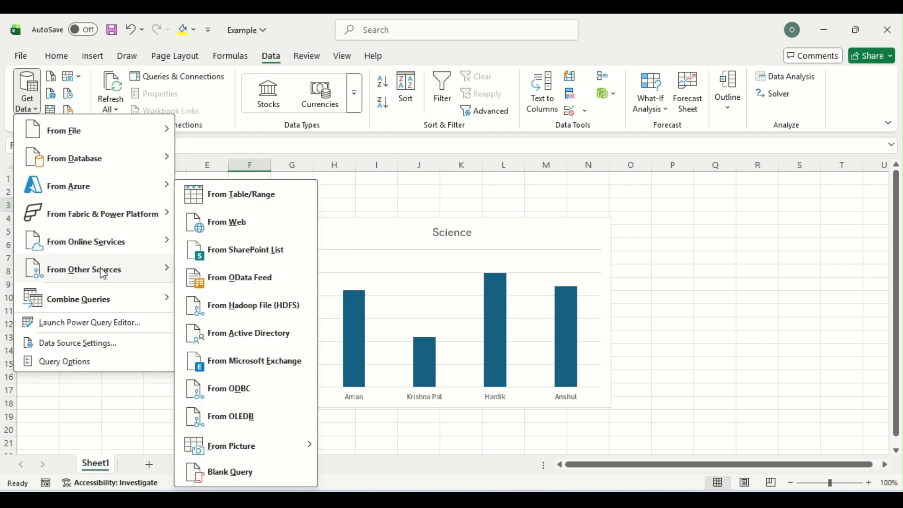
mouse_move(105, 297)
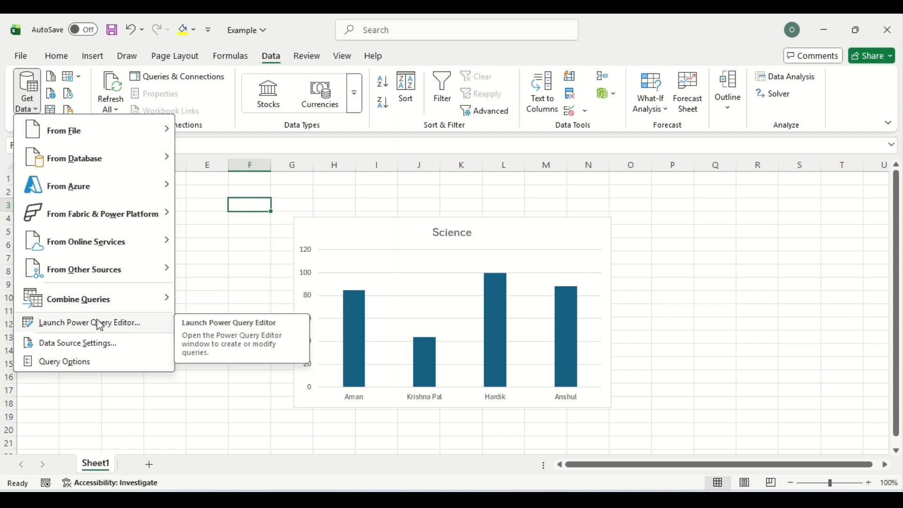
mouse_move(118, 162)
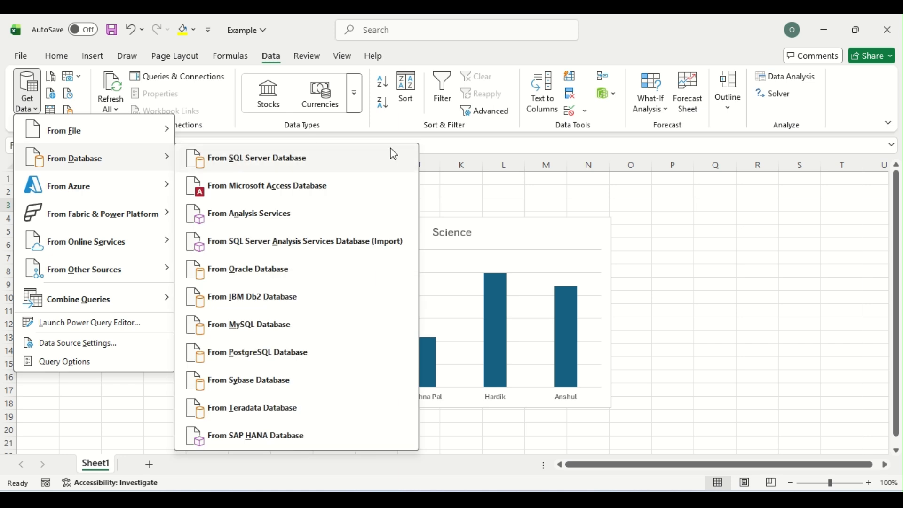
key(Escape)
key(Escape)
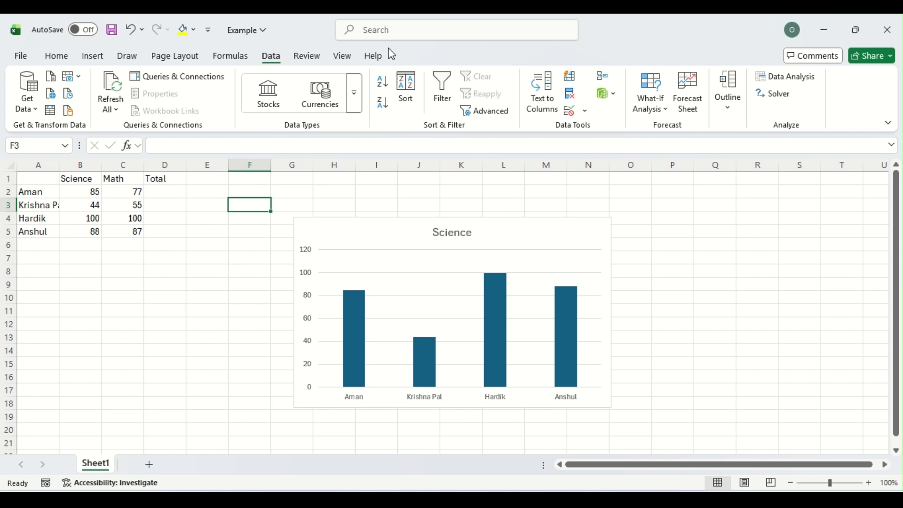
Step: Examine the proofing and protection commands, the freeze panes choices and the help resources
click(301, 56)
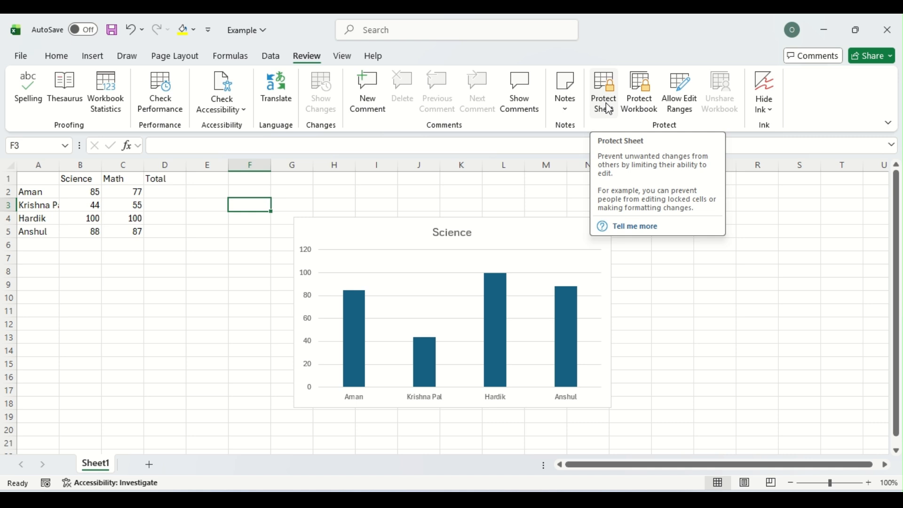
click(351, 60)
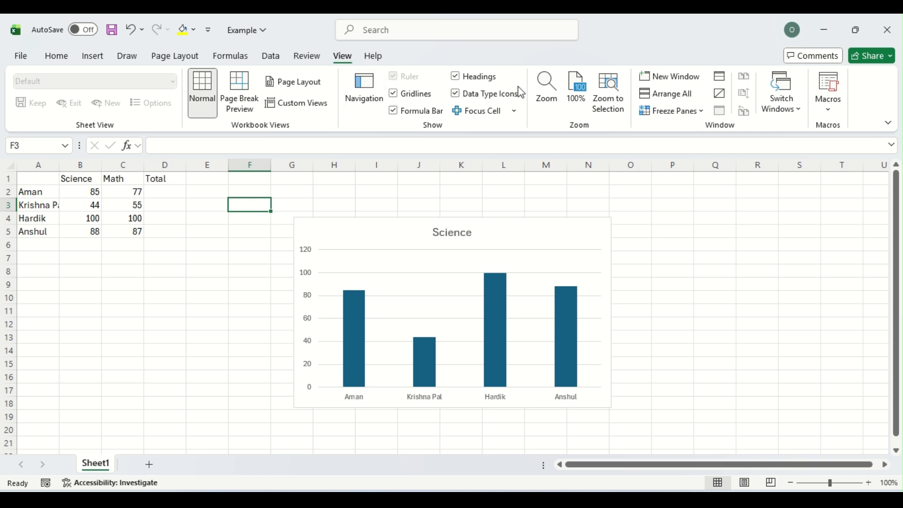
click(676, 111)
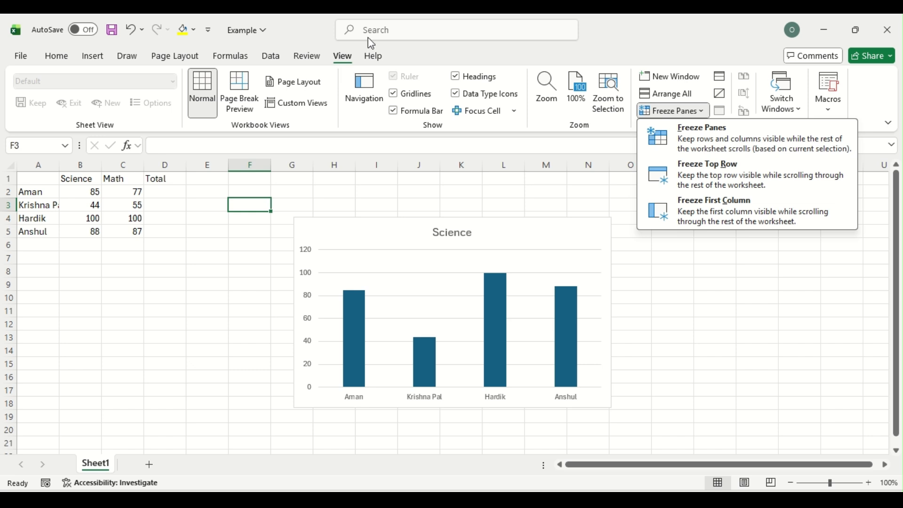
click(369, 59)
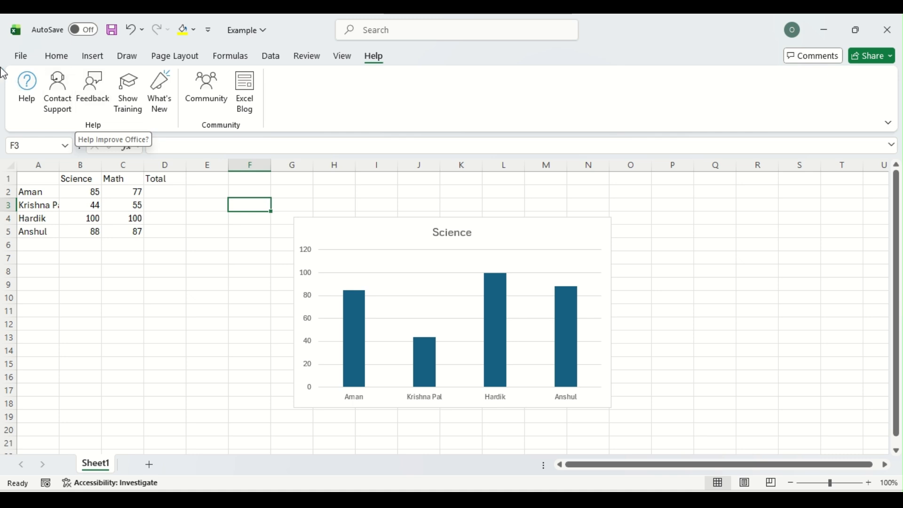
Step: Examine how row 2, column A and cells A2, B2 and D2 are addressed and shown in the formula bar
click(54, 58)
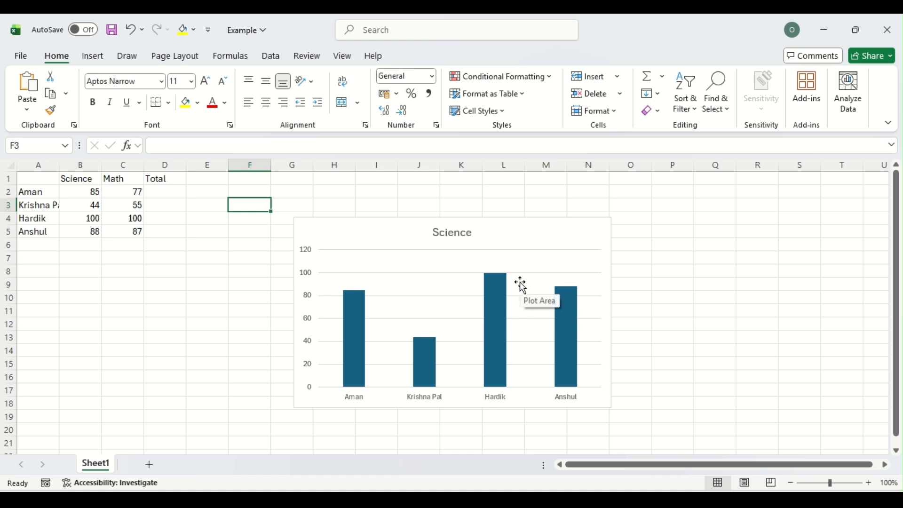
click(4, 193)
click(32, 165)
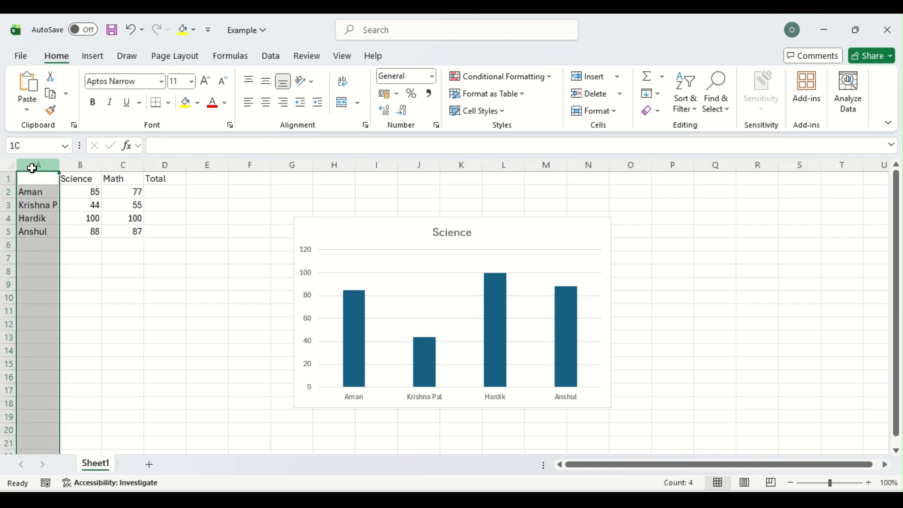
click(39, 194)
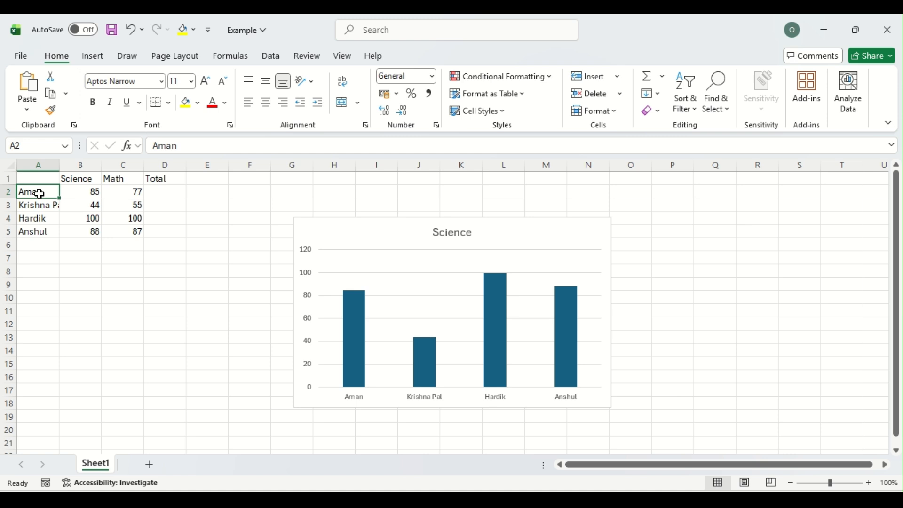
click(96, 191)
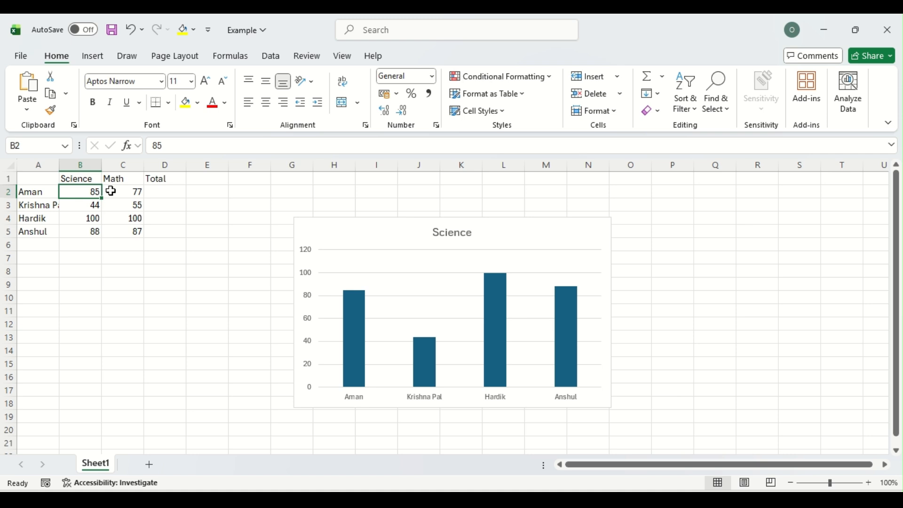
click(158, 191)
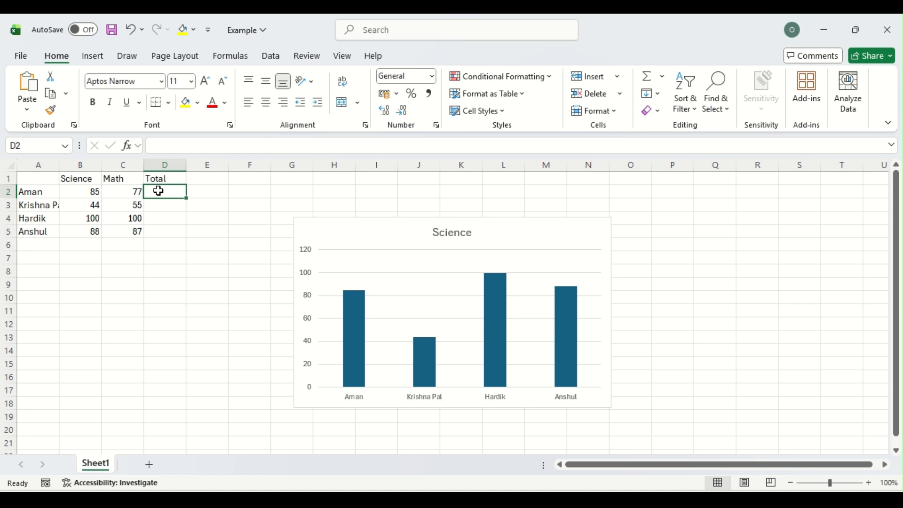
click(90, 192)
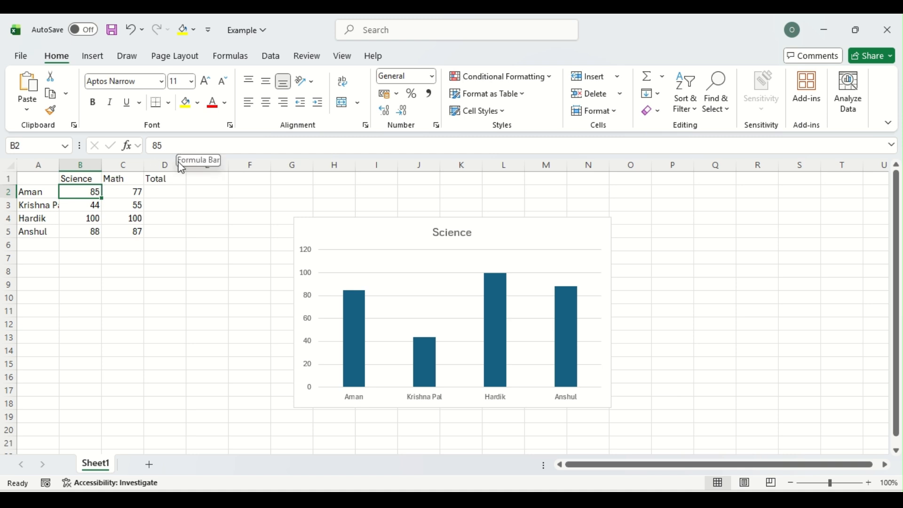
Step: Add the Science and Math marks in D2 with the formula =B2+C2 and fill it down to D5
click(162, 192)
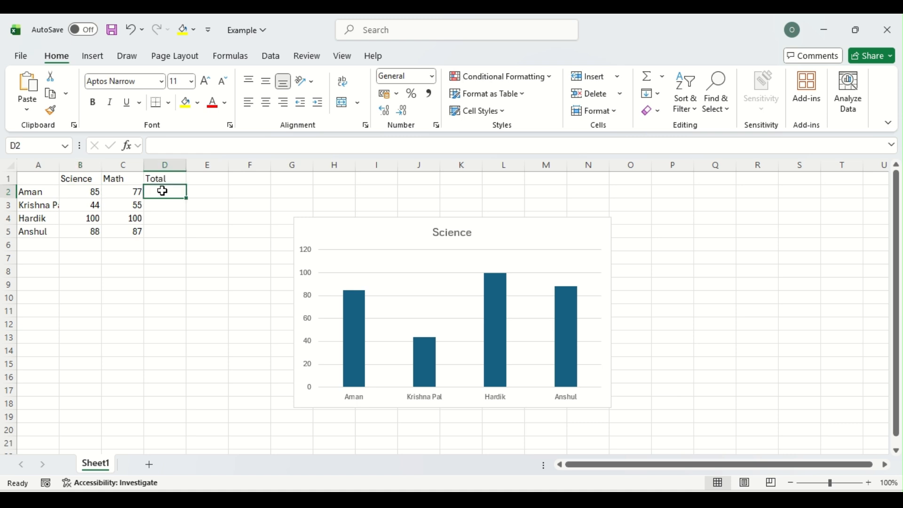
text(=)
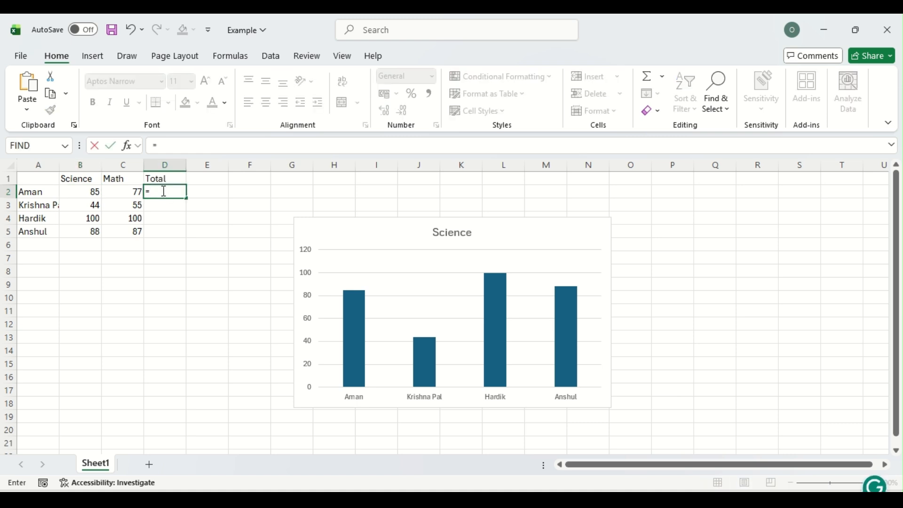
key(Left)
key(Left)
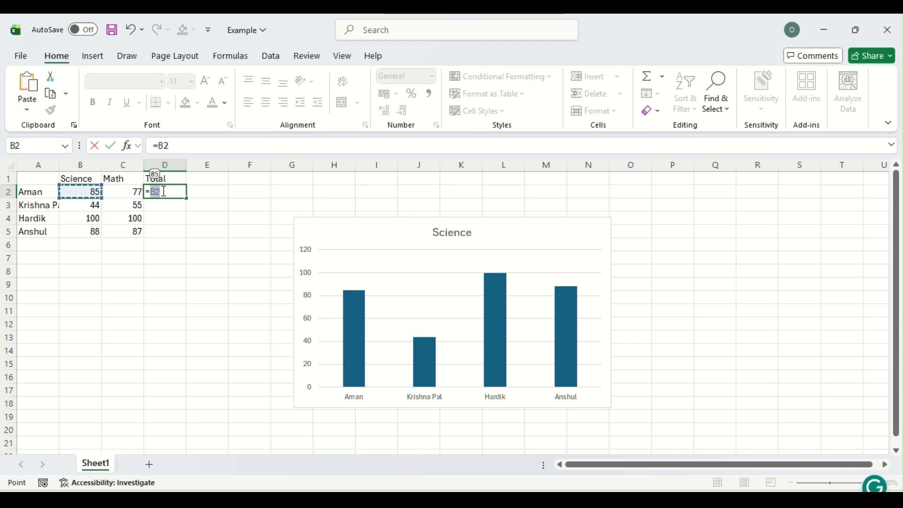
text(+)
key(Left)
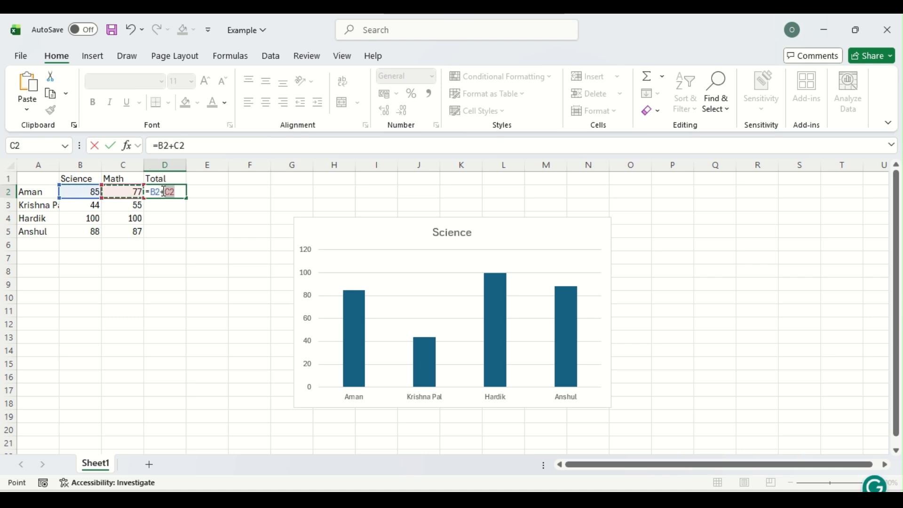
key(Return)
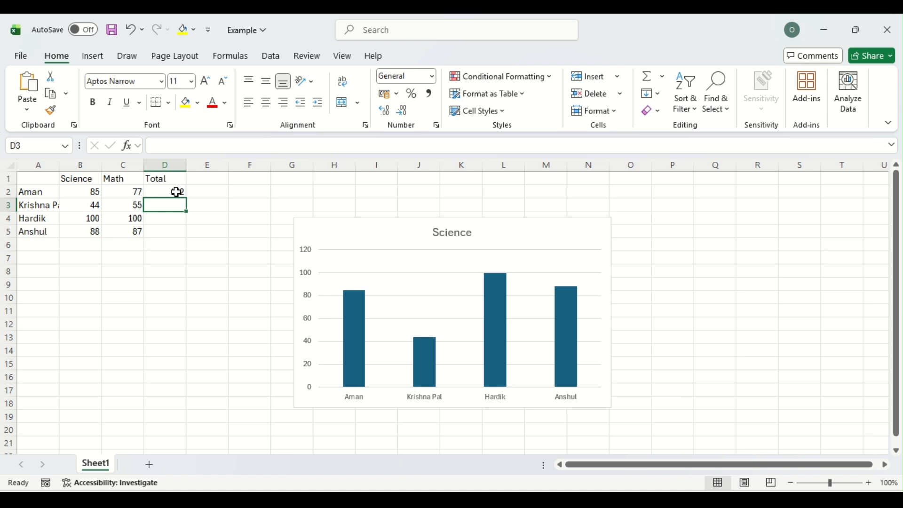
click(176, 192)
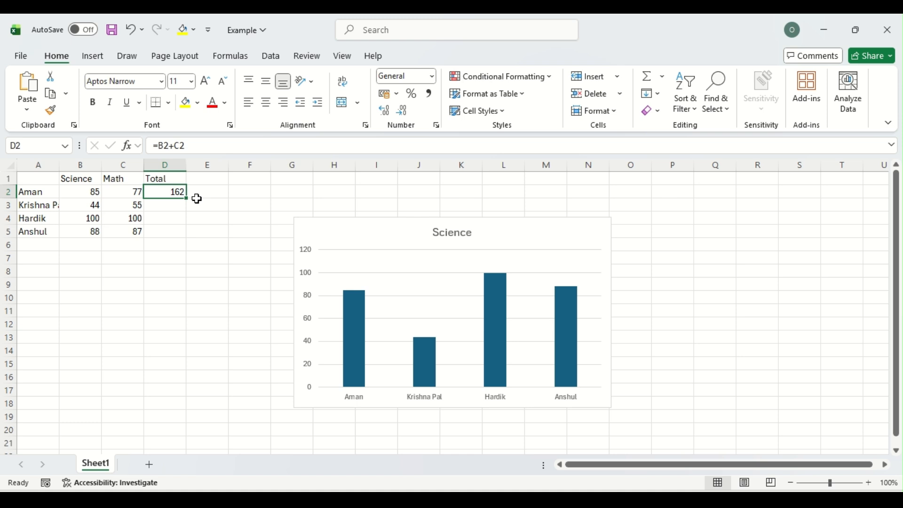
drag(185, 199, 185, 238)
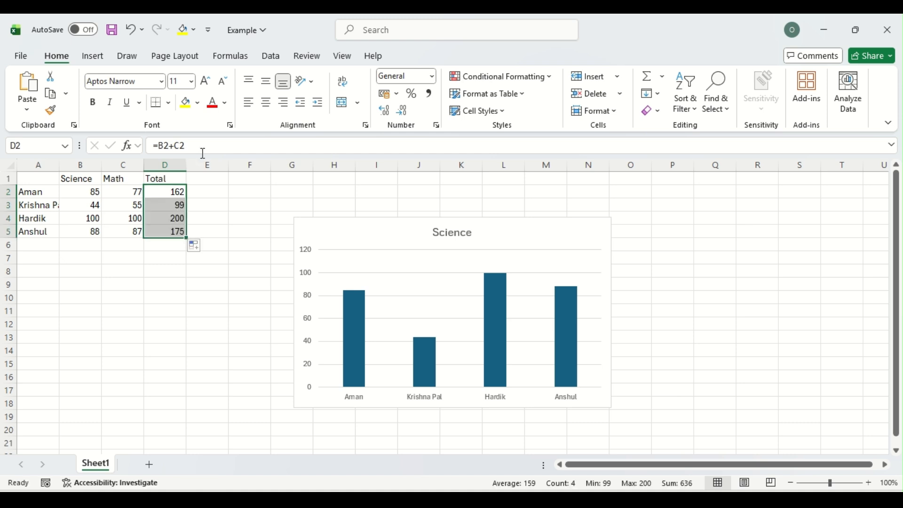
Step: Inspect the copied total formulas in D5, D4 and D3, leaving each one as it is
double_click(162, 231)
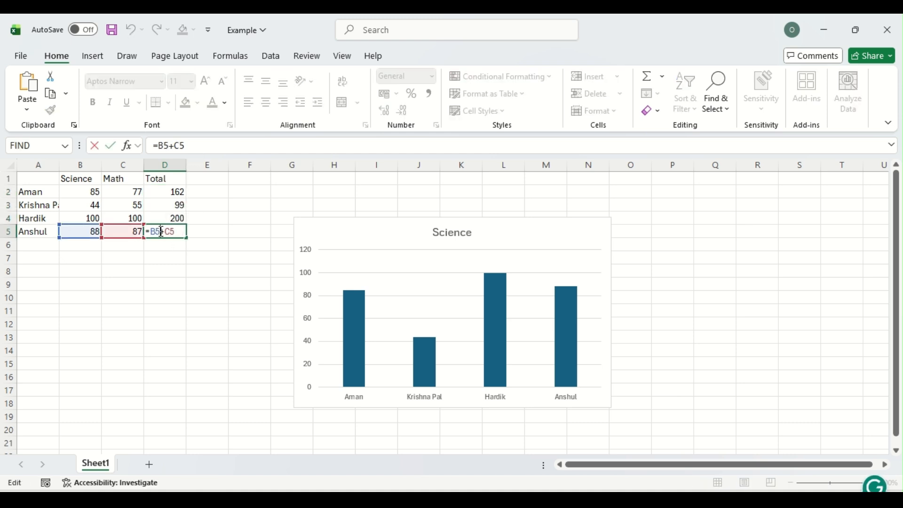
key(Return)
double_click(170, 219)
key(Return)
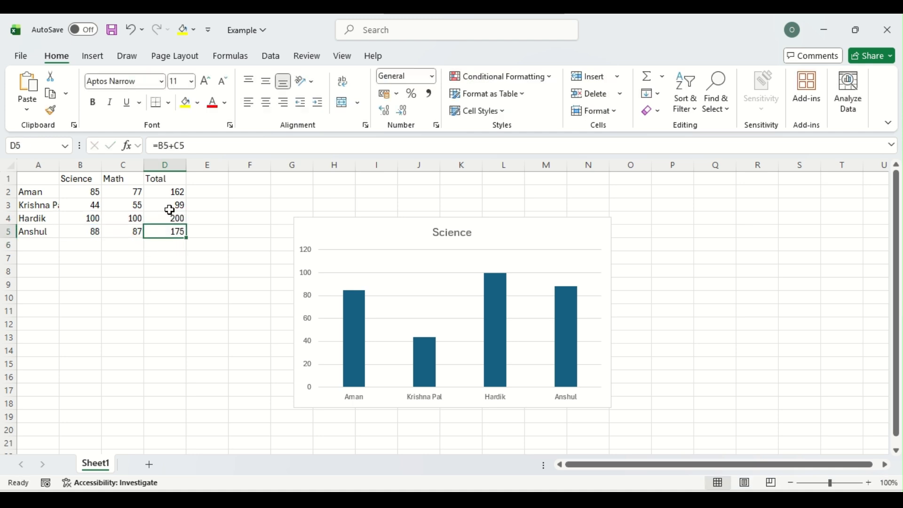
double_click(170, 206)
key(Return)
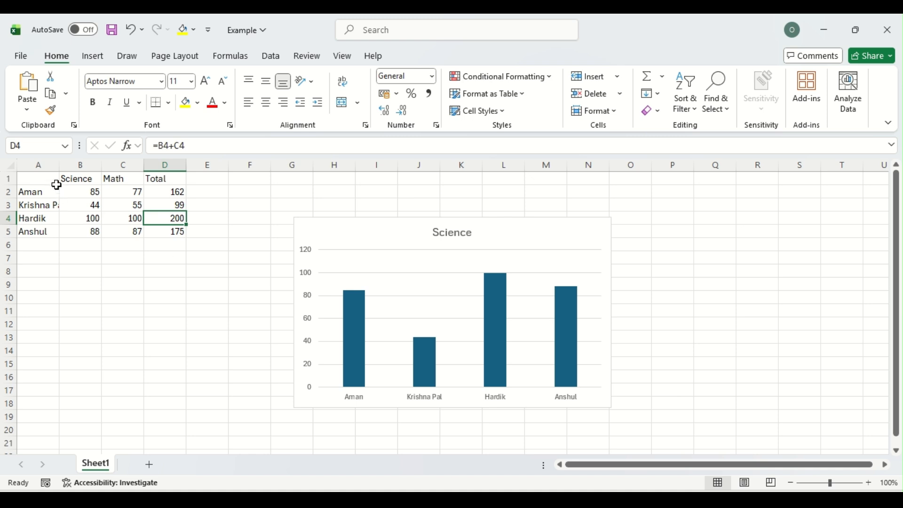
Step: AutoFit the width of column A to the longest student name
click(45, 206)
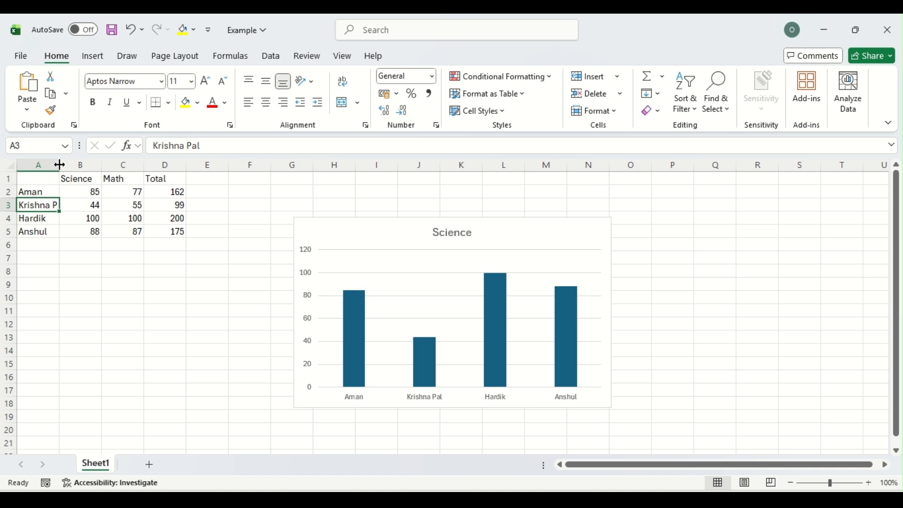
double_click(59, 165)
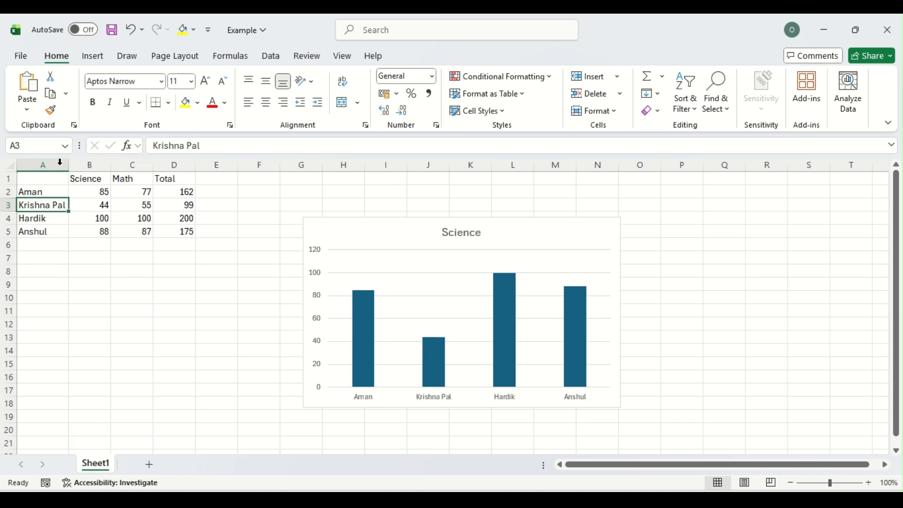